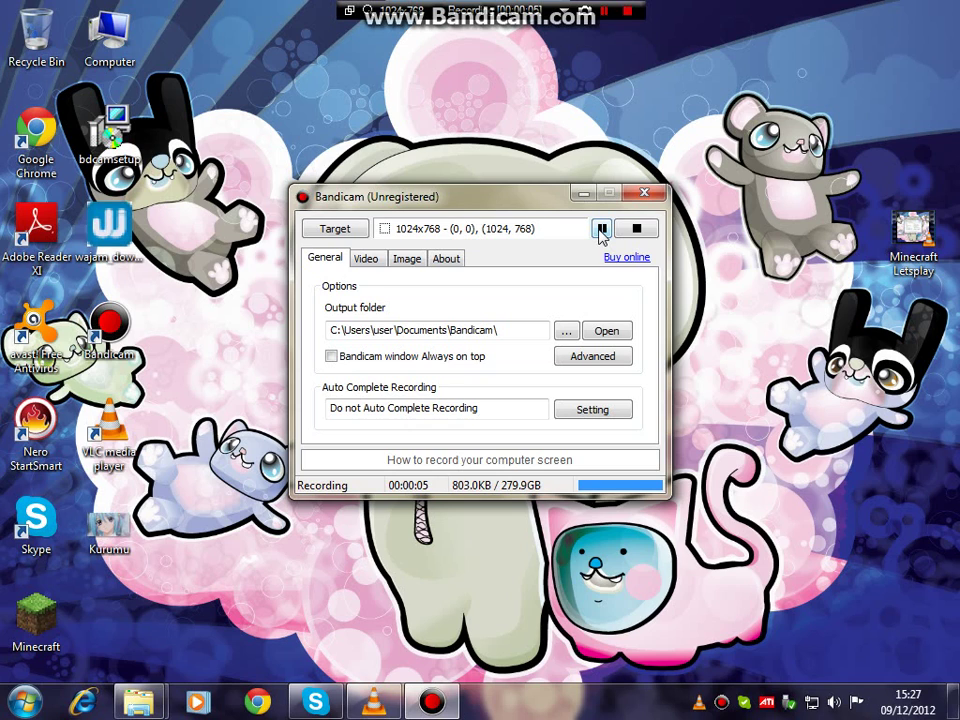
Open Google Chrome from the taskbar to its New Tab page.
click(262, 703)
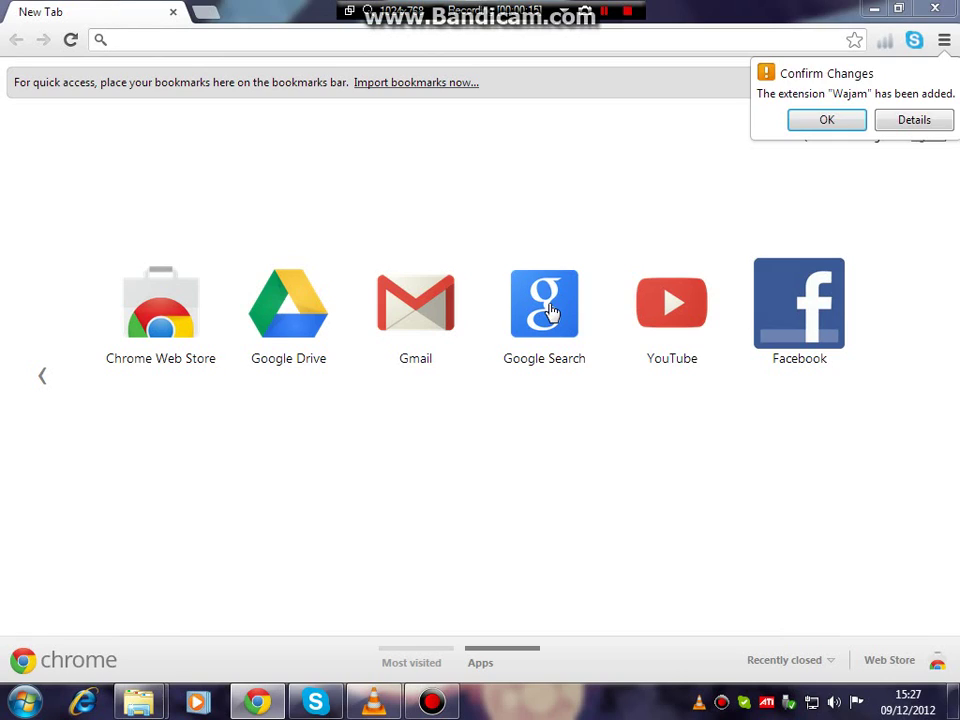
Search Google Images for 'my sims'.
click(546, 313)
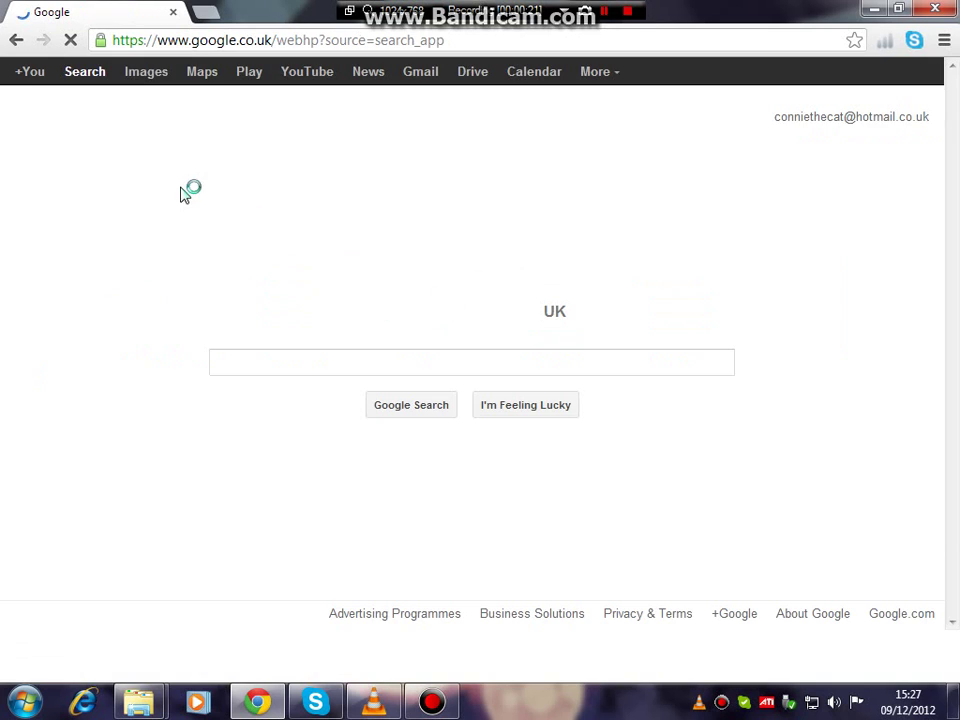
click(142, 78)
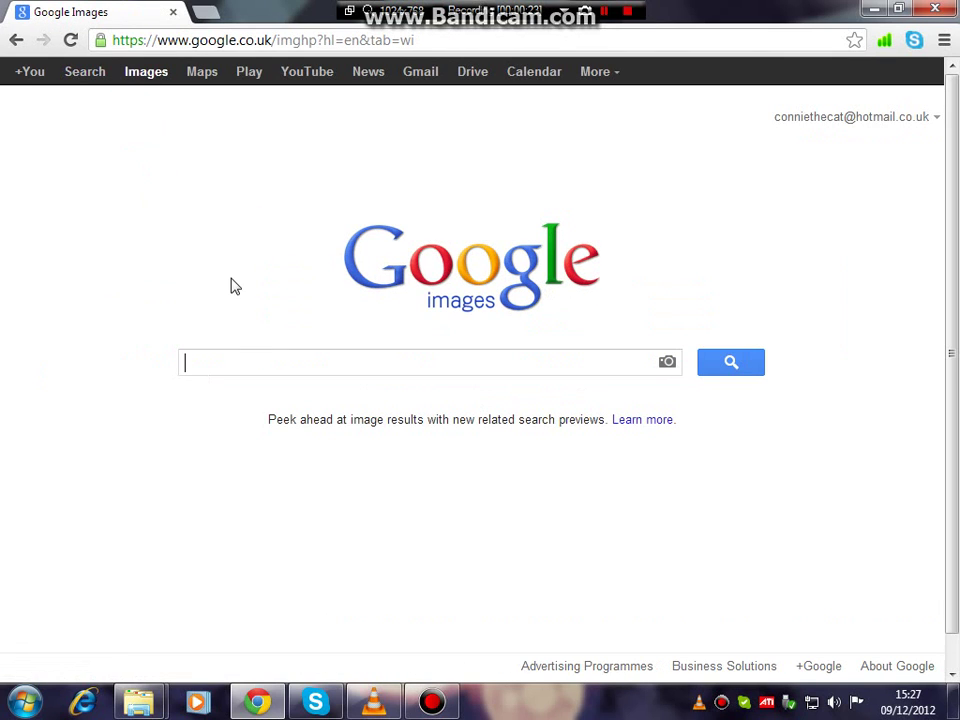
text(my sims)
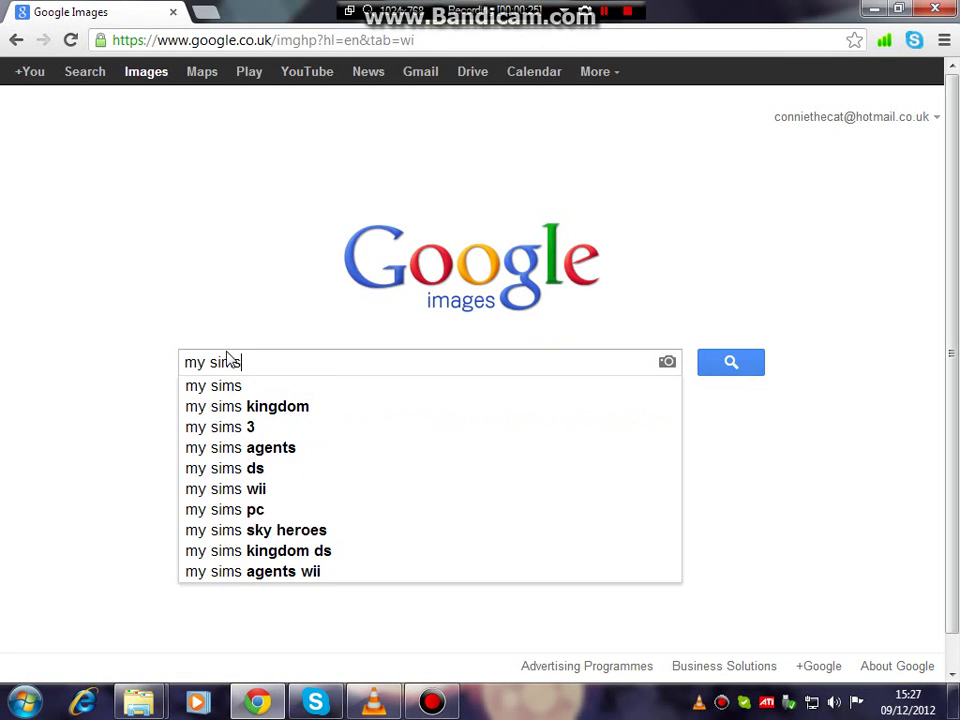
key(Return)
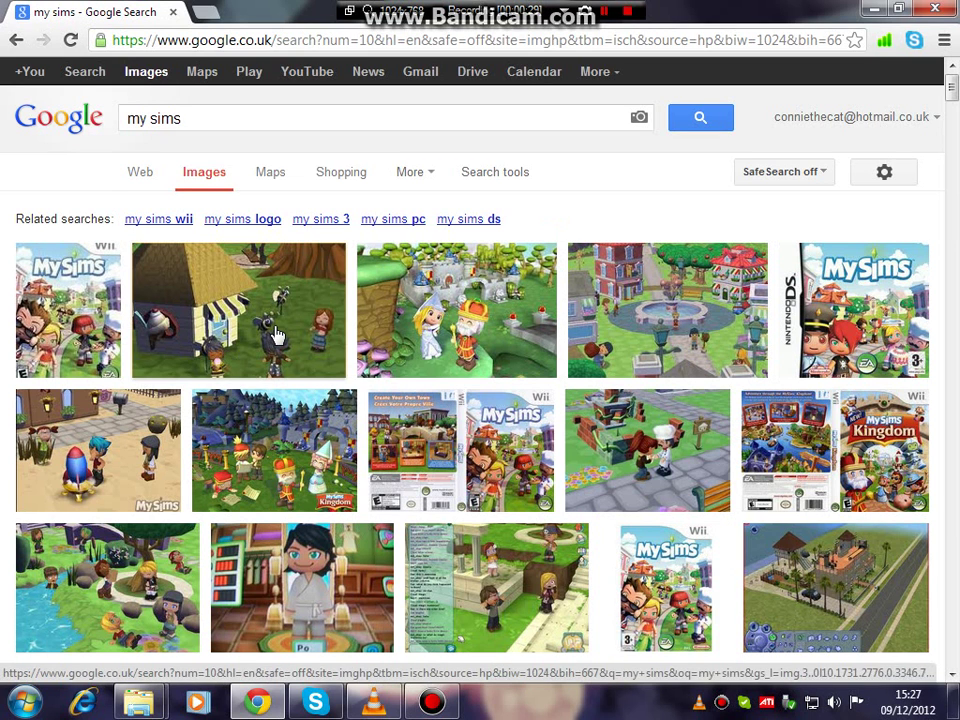
Scroll through the MySims image results, loading a second page of pictures.
mouse_move(277, 335)
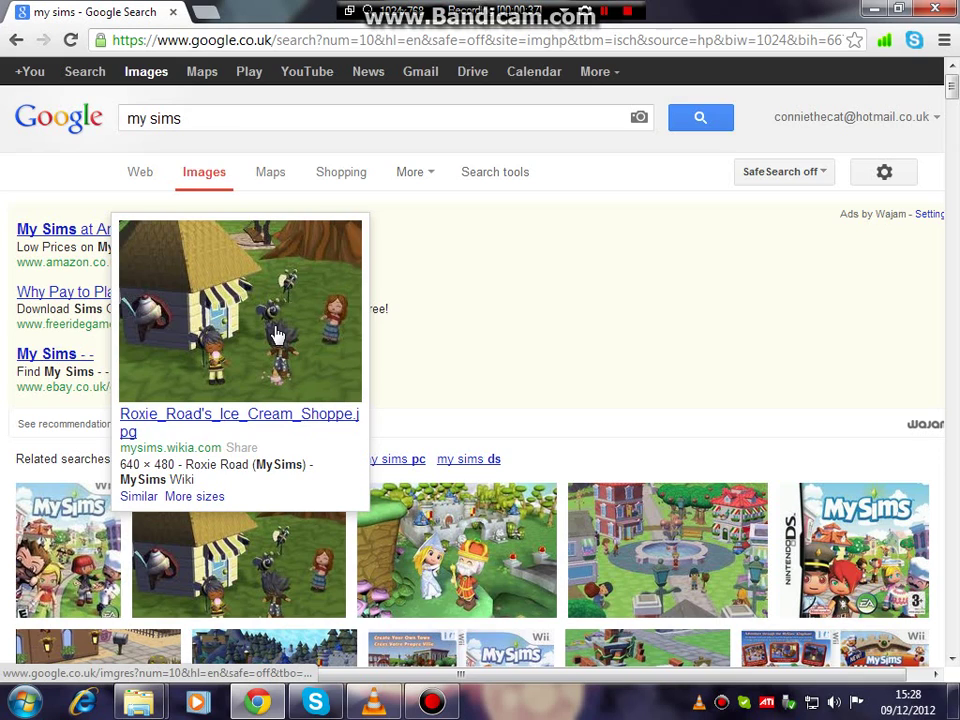
scroll(279, 334, down, 4)
mouse_move(335, 462)
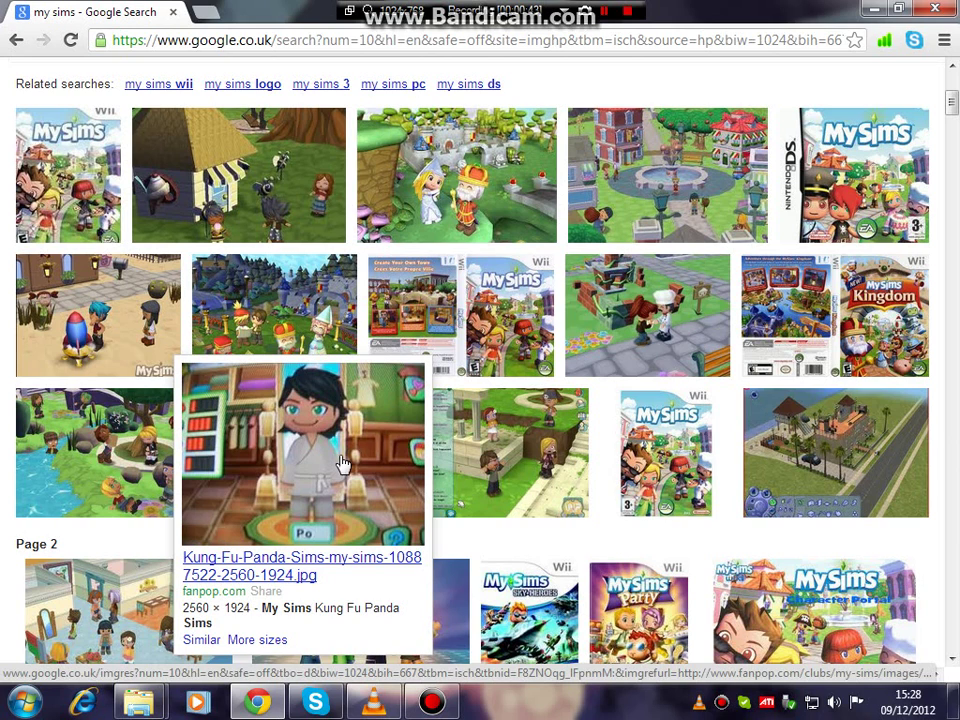
mouse_move(510, 463)
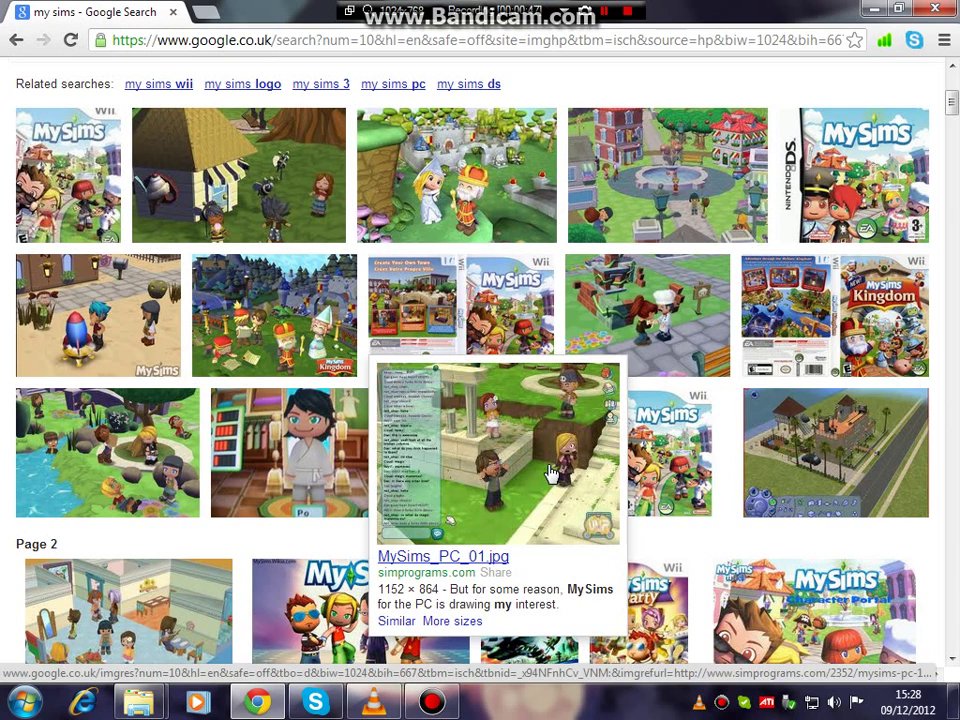
mouse_move(903, 435)
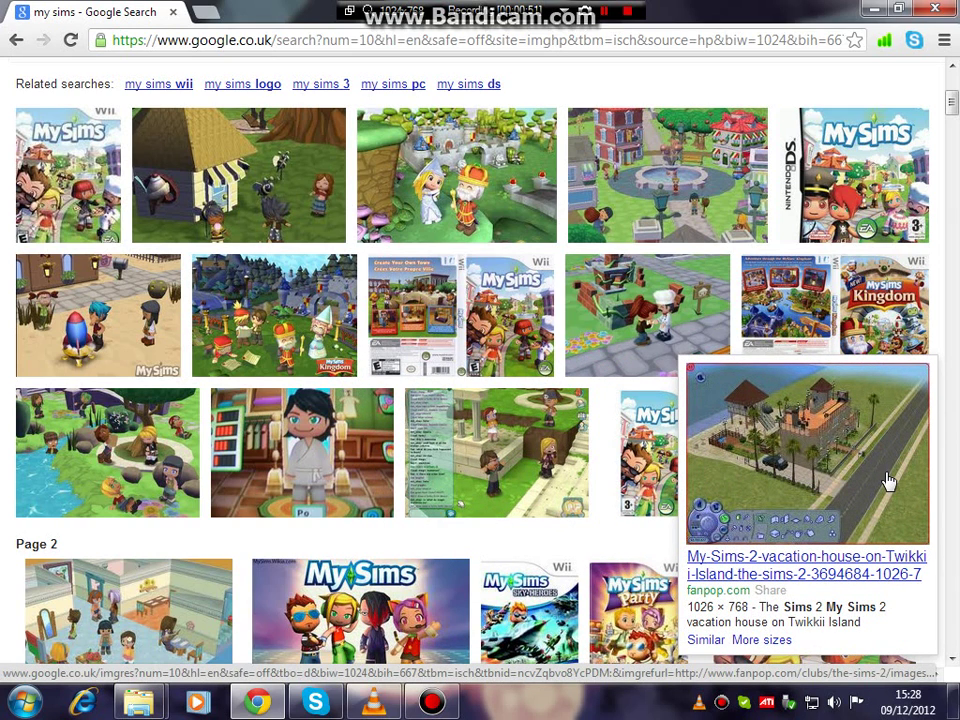
scroll(888, 481, down, 4)
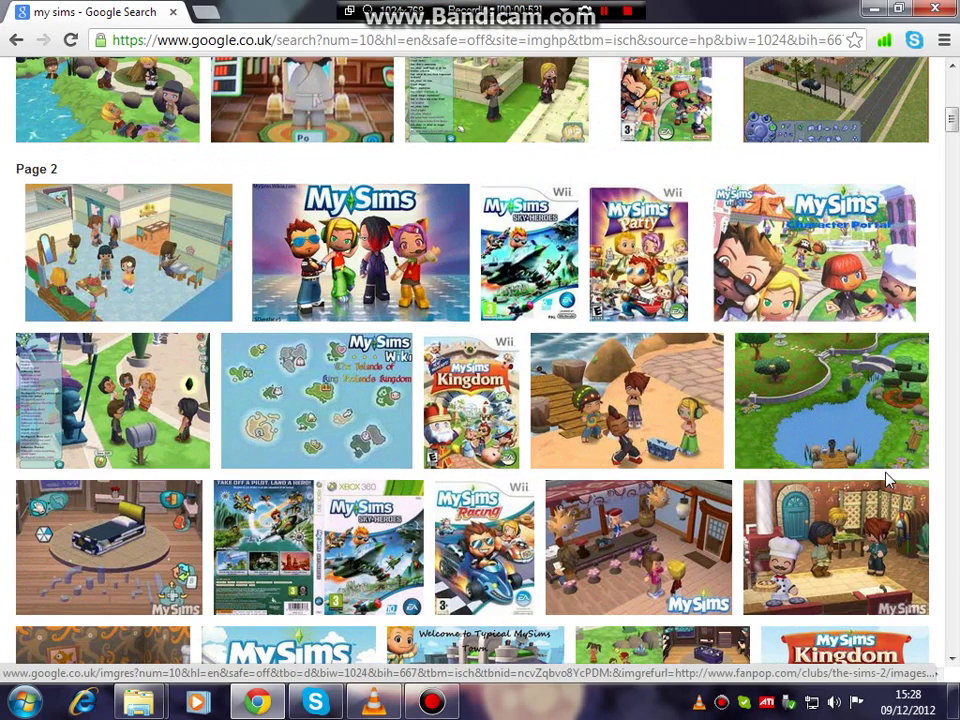
mouse_move(634, 404)
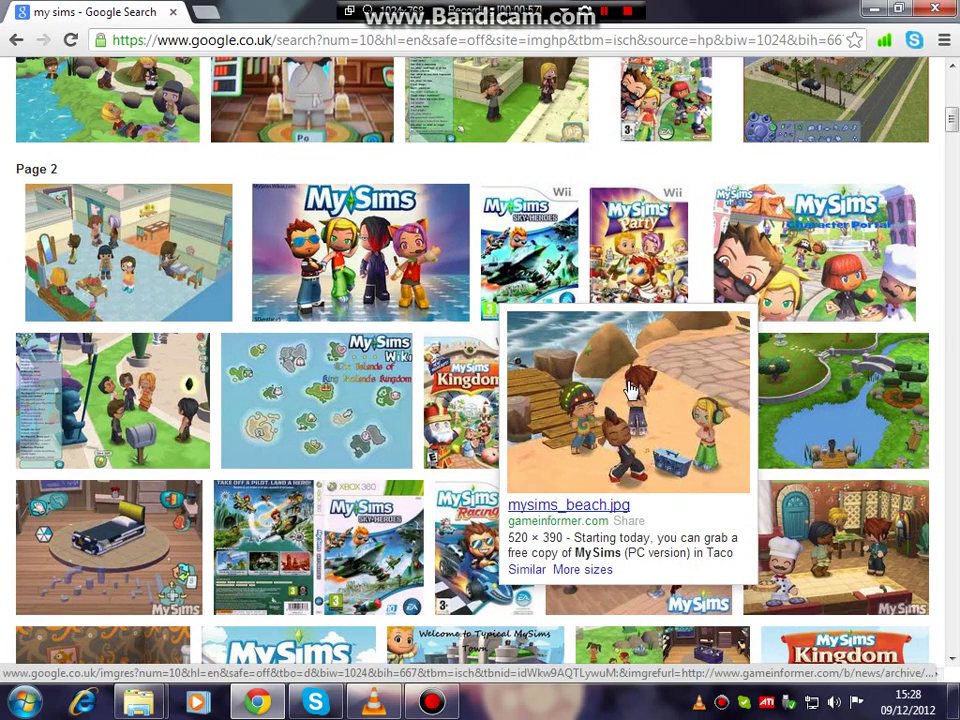
mouse_move(60, 547)
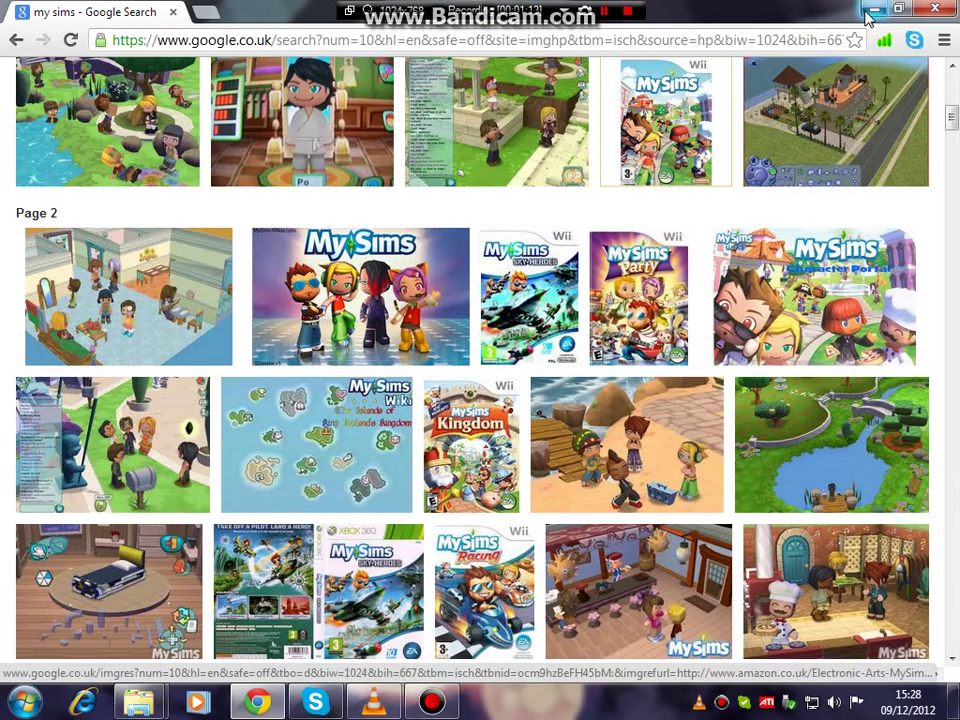
Minimise Chrome and hide Bandicam to the tray to clear the desktop.
click(873, 8)
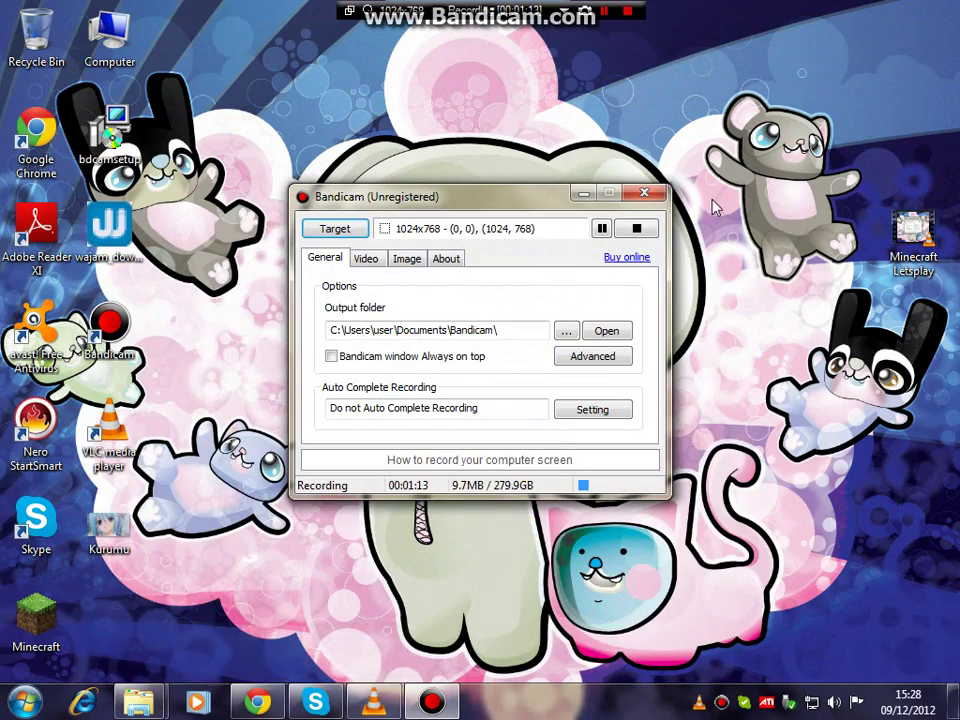
click(583, 194)
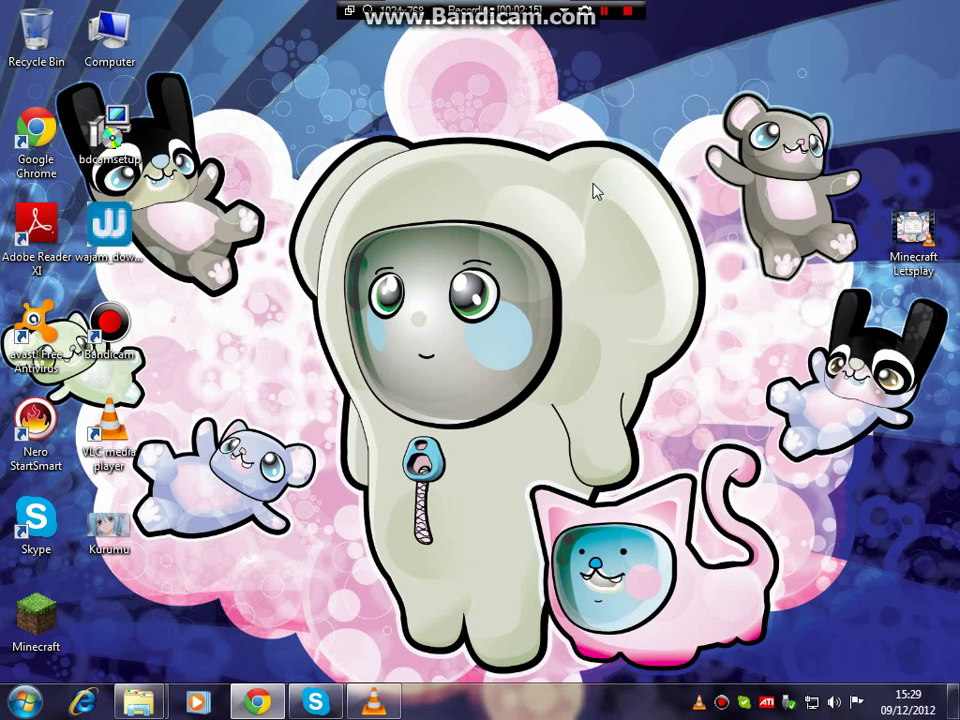
click(24, 701)
click(540, 405)
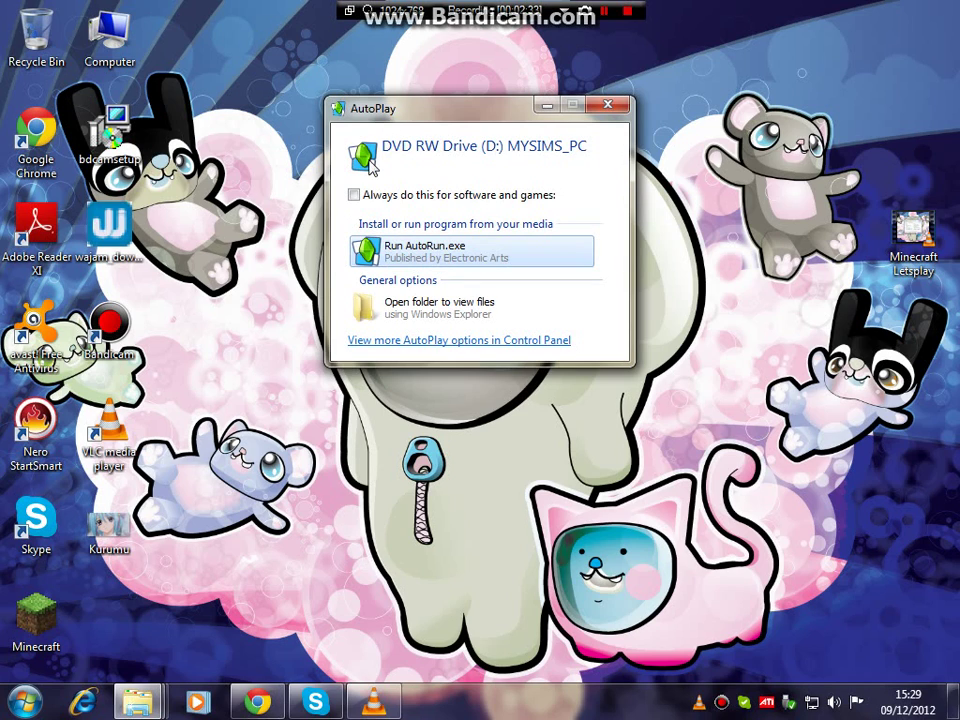
Run AutoRun.exe from the disc and choose English as the setup language.
click(410, 250)
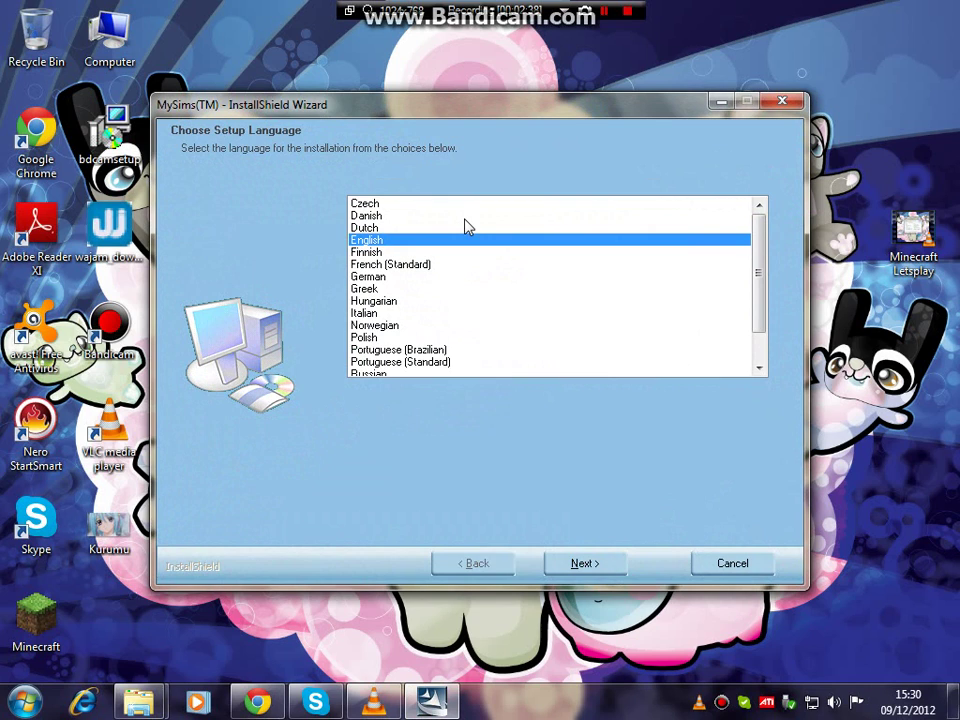
click(414, 302)
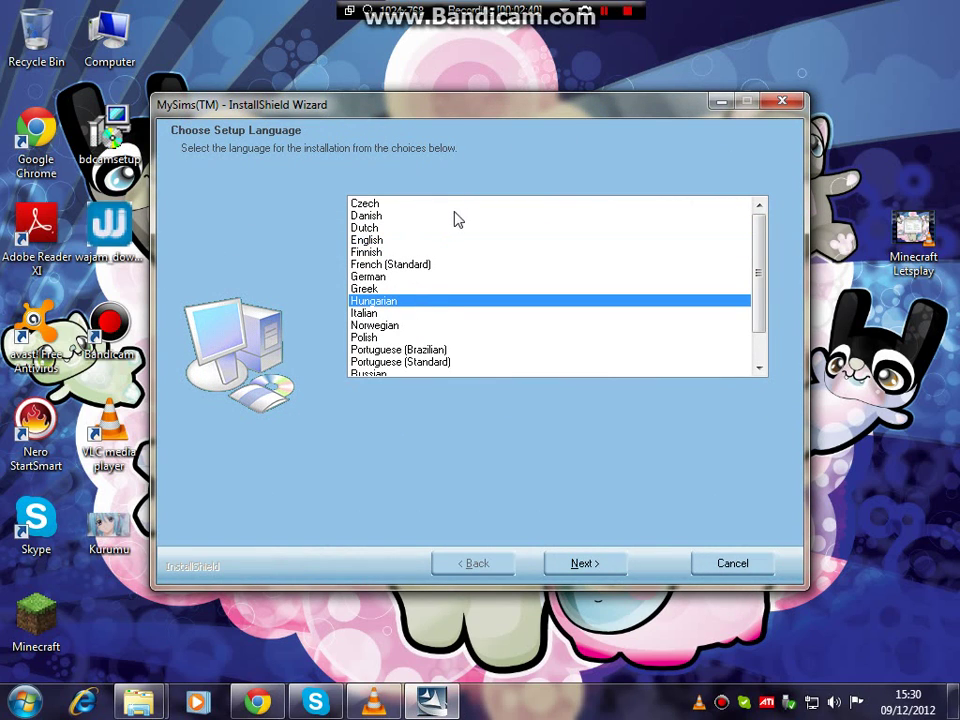
click(388, 241)
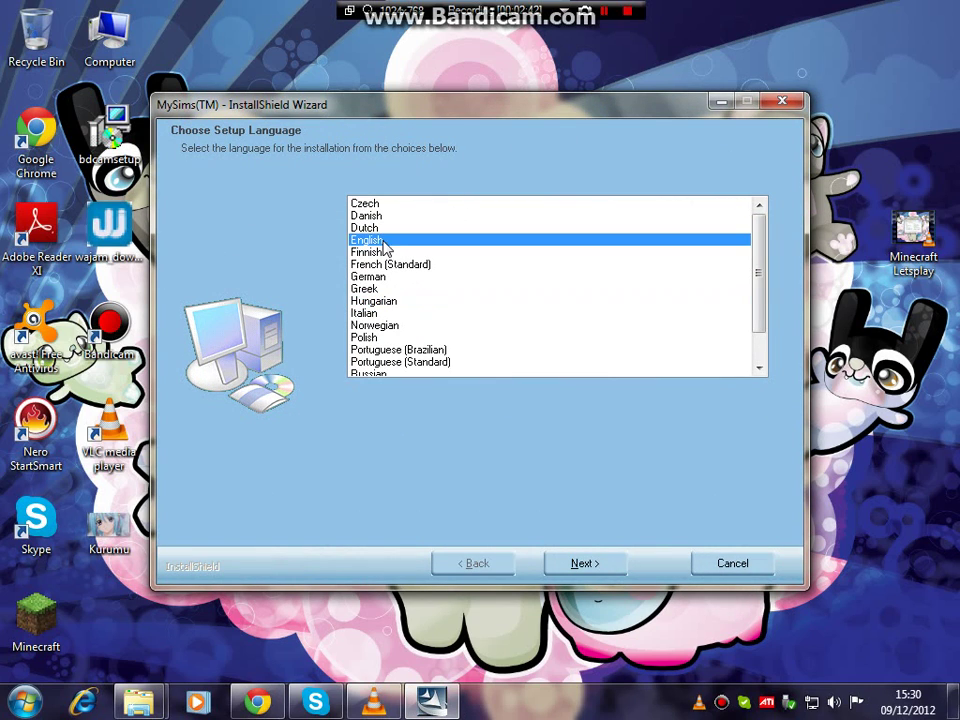
click(578, 566)
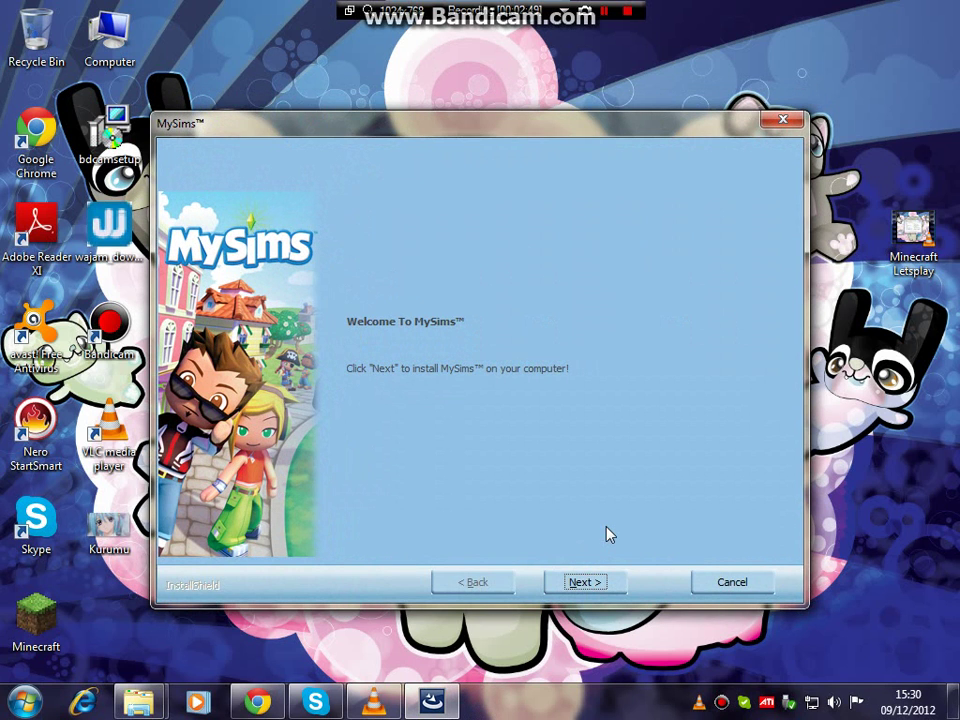
Pass the welcome page and accept the MySims licence agreement.
click(587, 582)
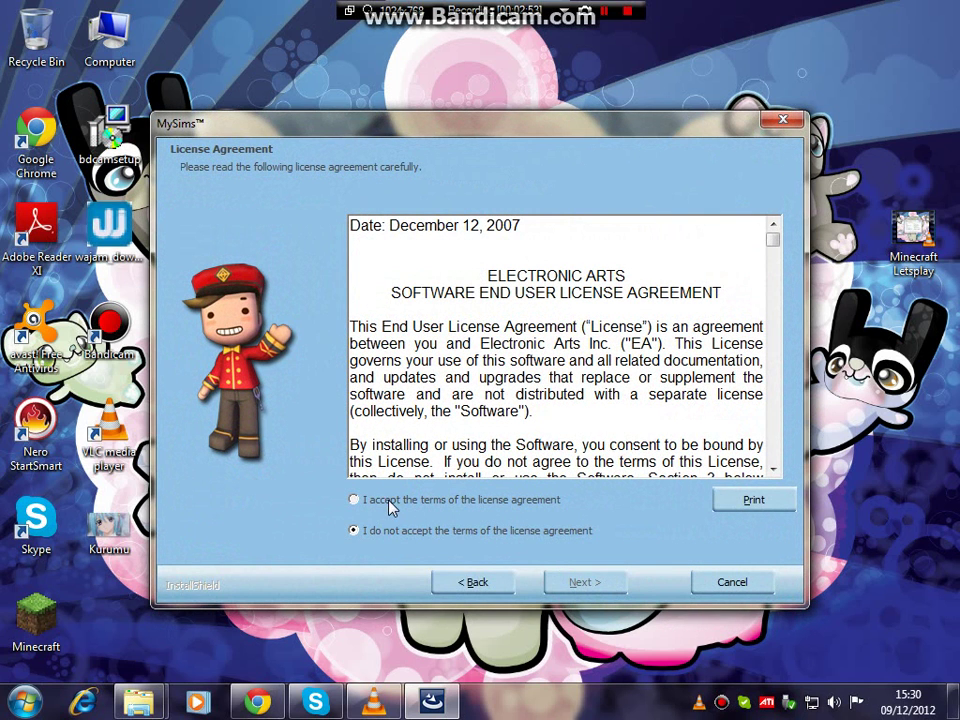
click(365, 501)
click(583, 590)
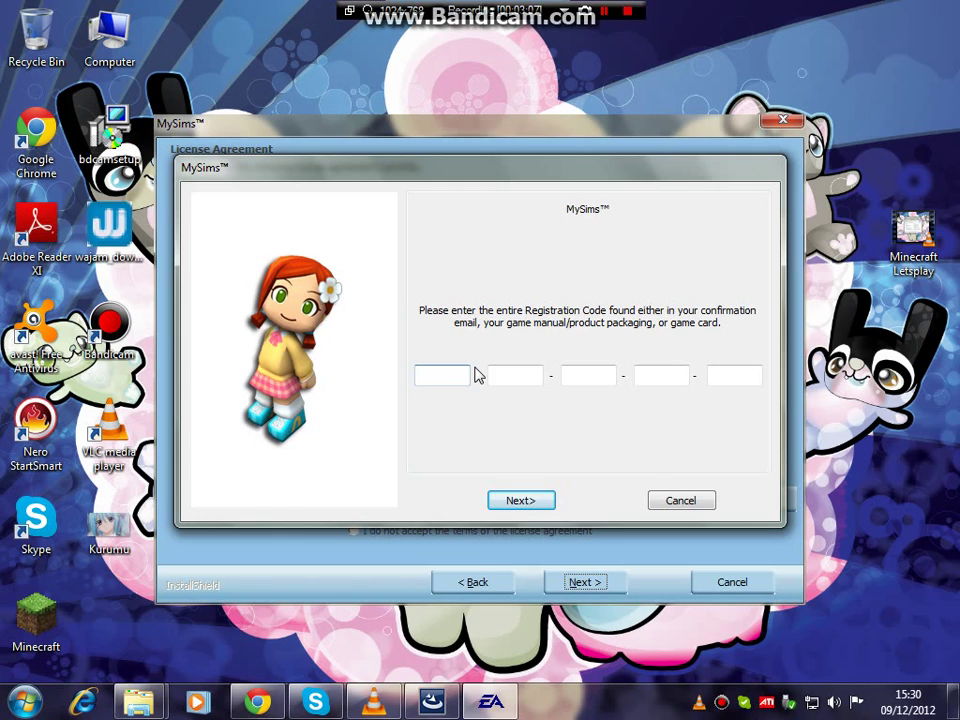
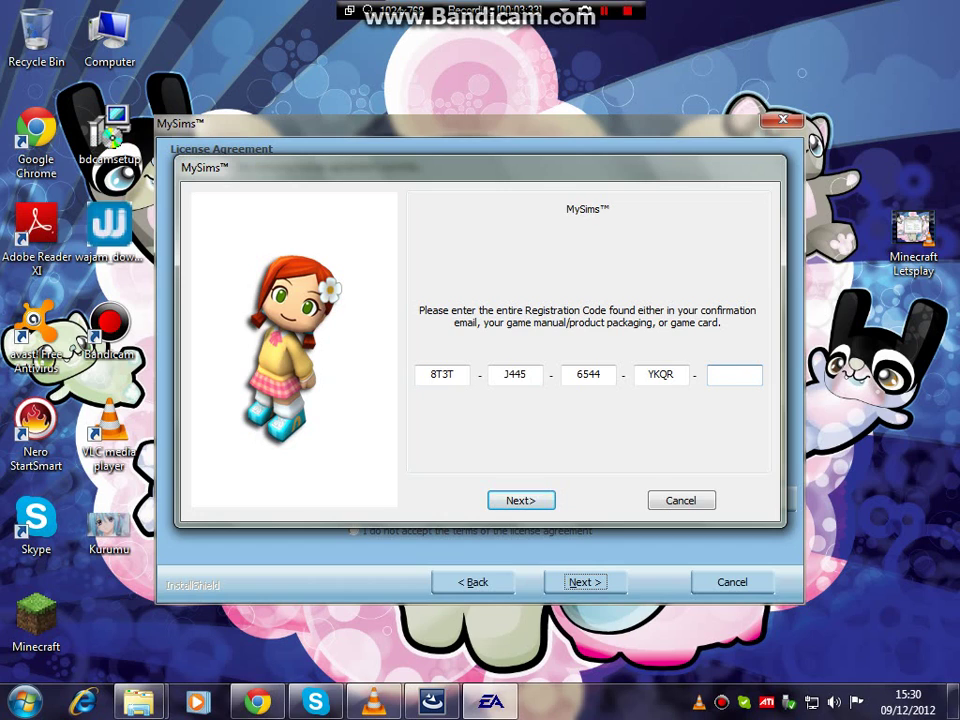
Submit the code, keep C:\Program Files\Electronic Arts\MySims, and minimise the EA login browser.
click(522, 502)
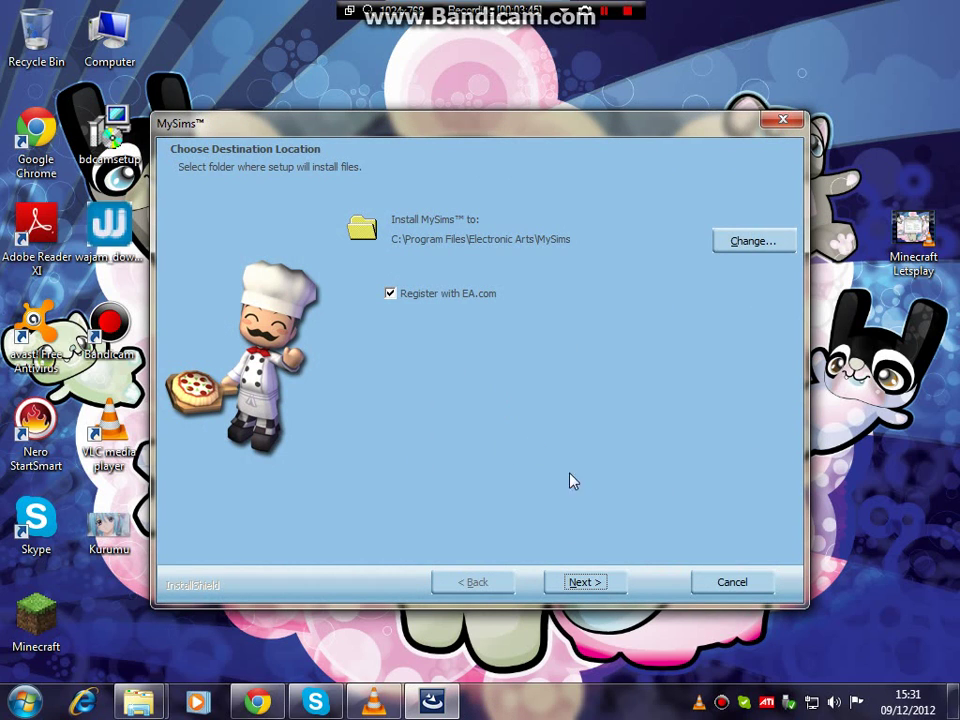
click(590, 582)
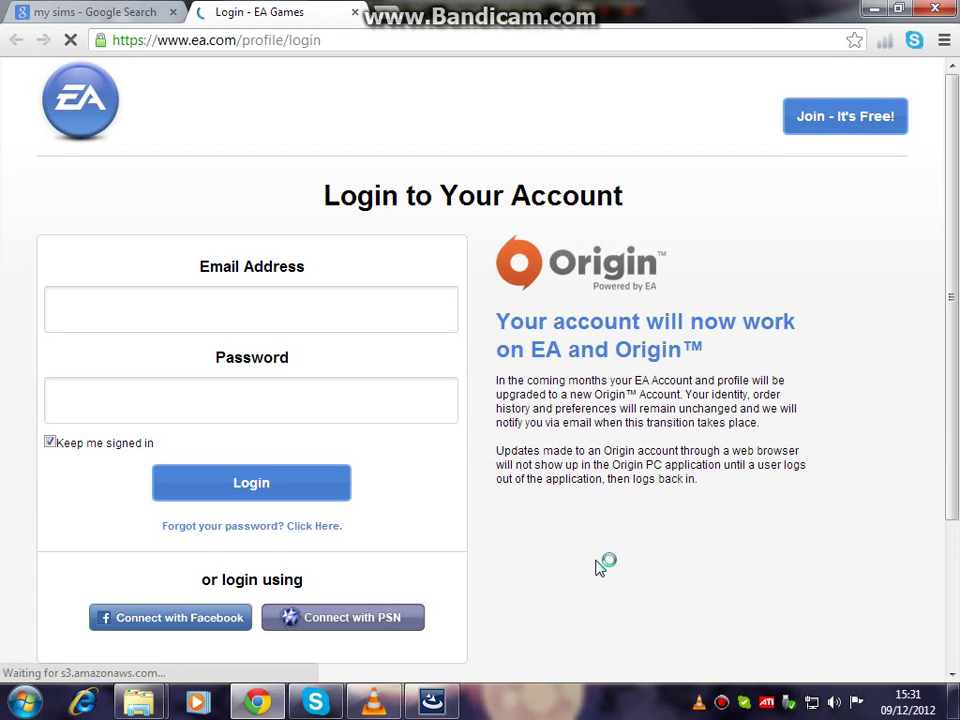
click(874, 10)
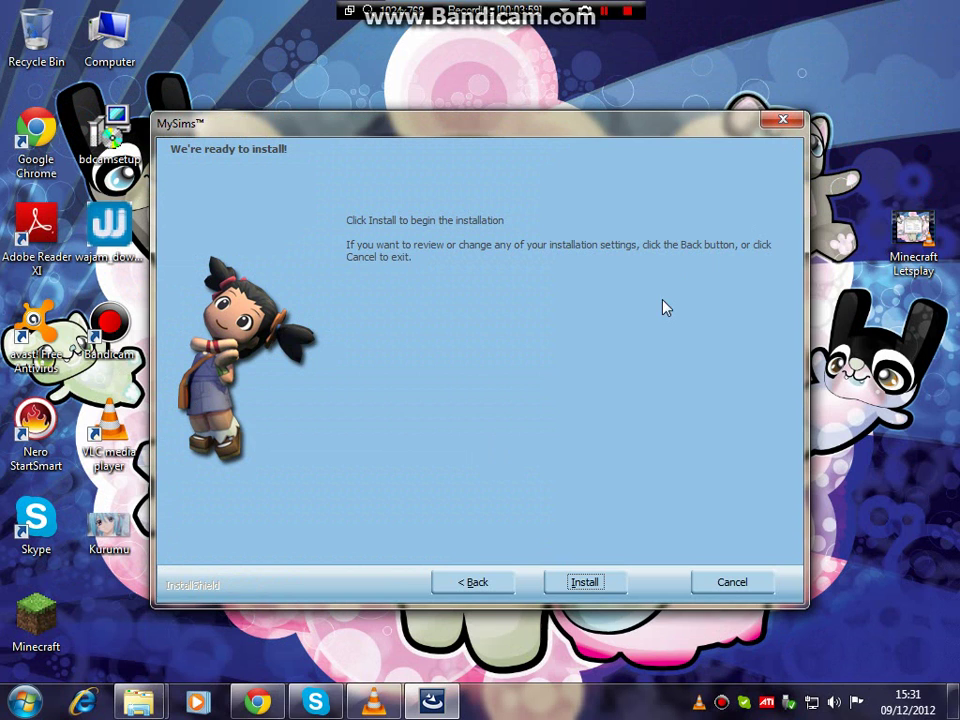
Start the MySims installation from the ready-to-install page.
click(579, 582)
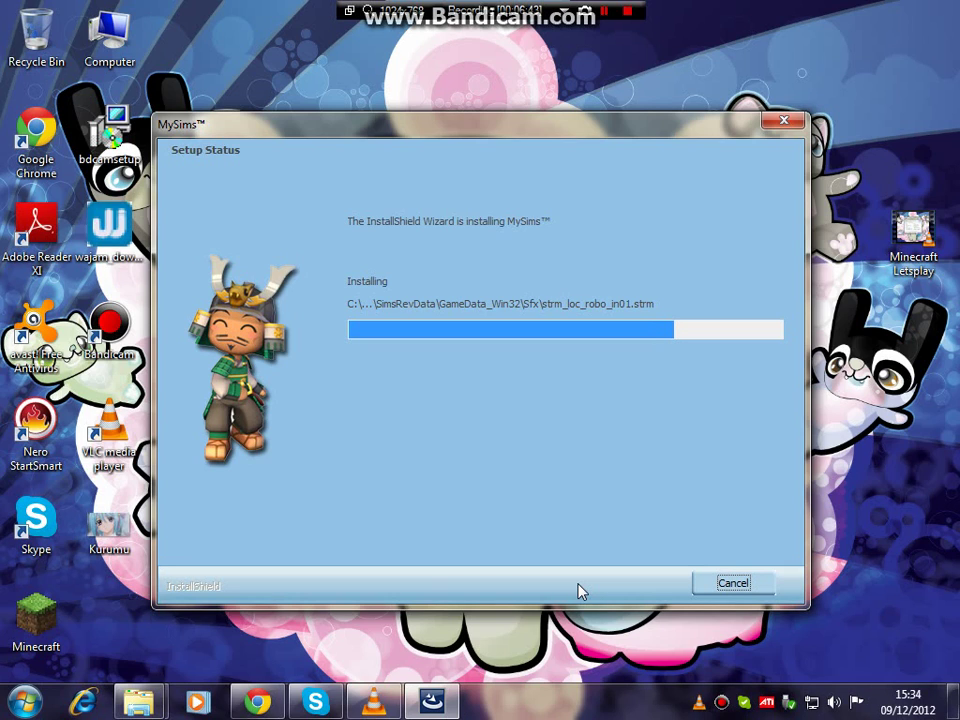
Wait for file copying to finish until Visual C++ 2005 Redistributable configuration begins.
click(605, 12)
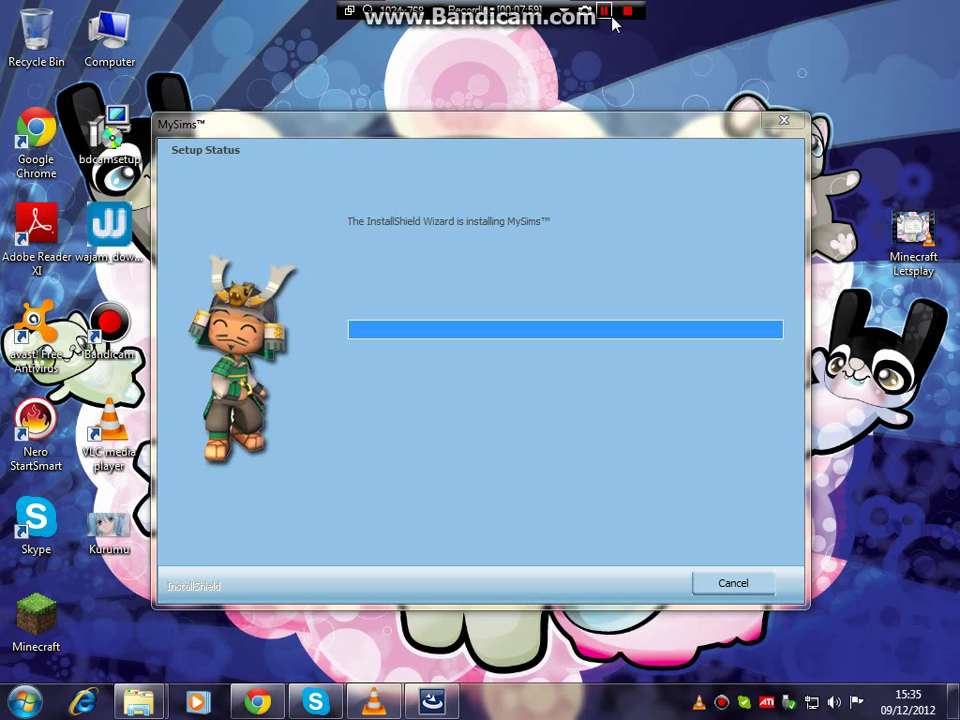
click(612, 17)
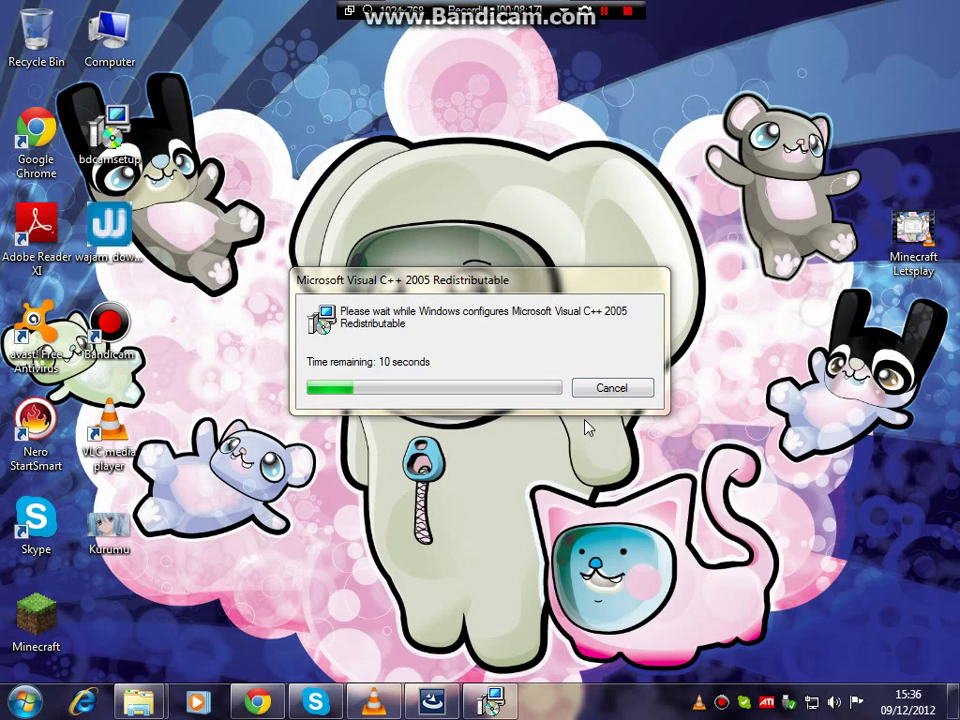
Wait for the EA Download Manager setup to finish until the DirectX welcome page opens.
click(603, 12)
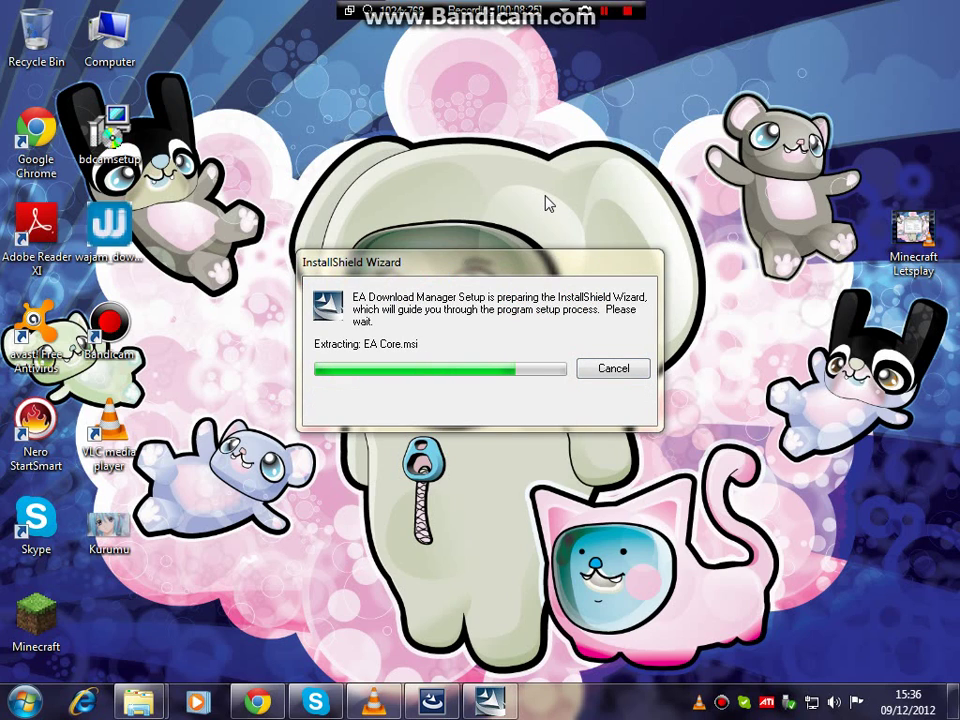
click(606, 12)
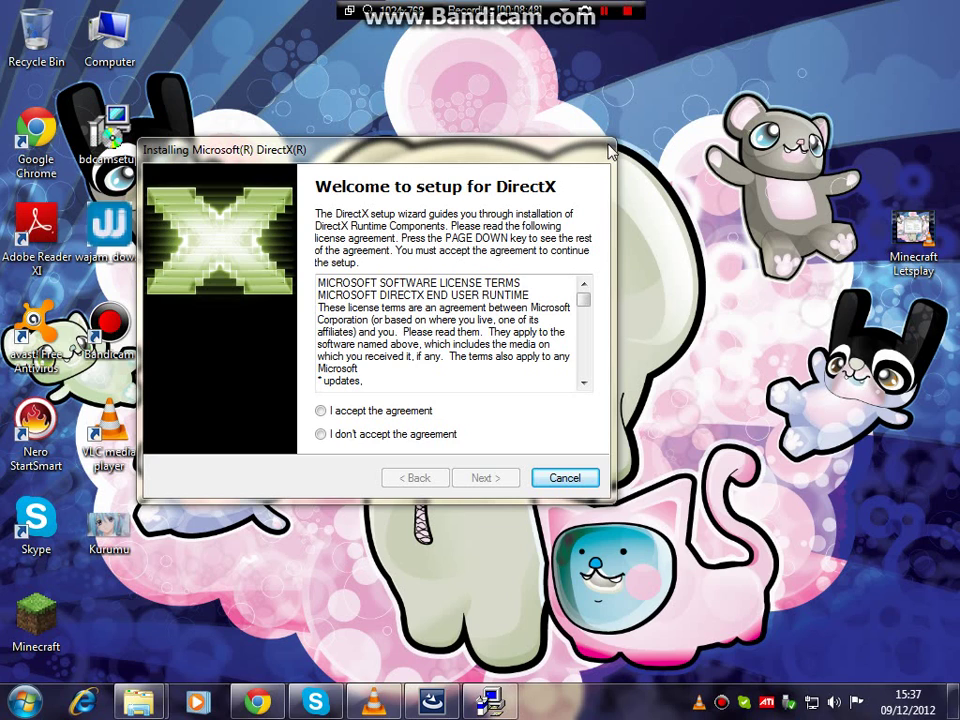
Accept the DirectX licence, install its runtime components, and finish DirectX setup.
click(340, 410)
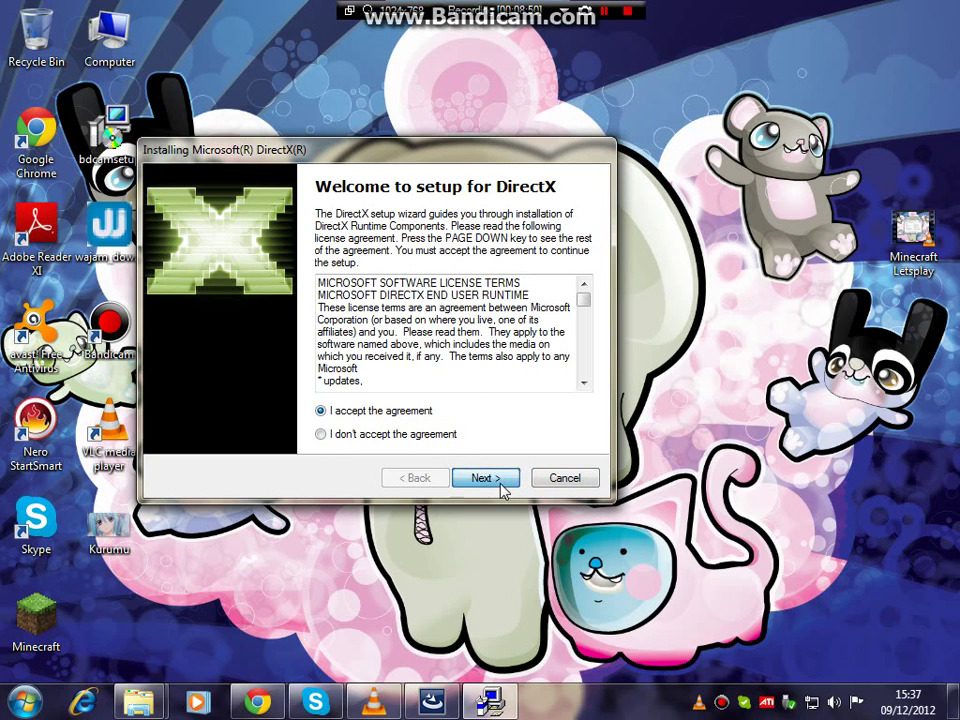
click(500, 482)
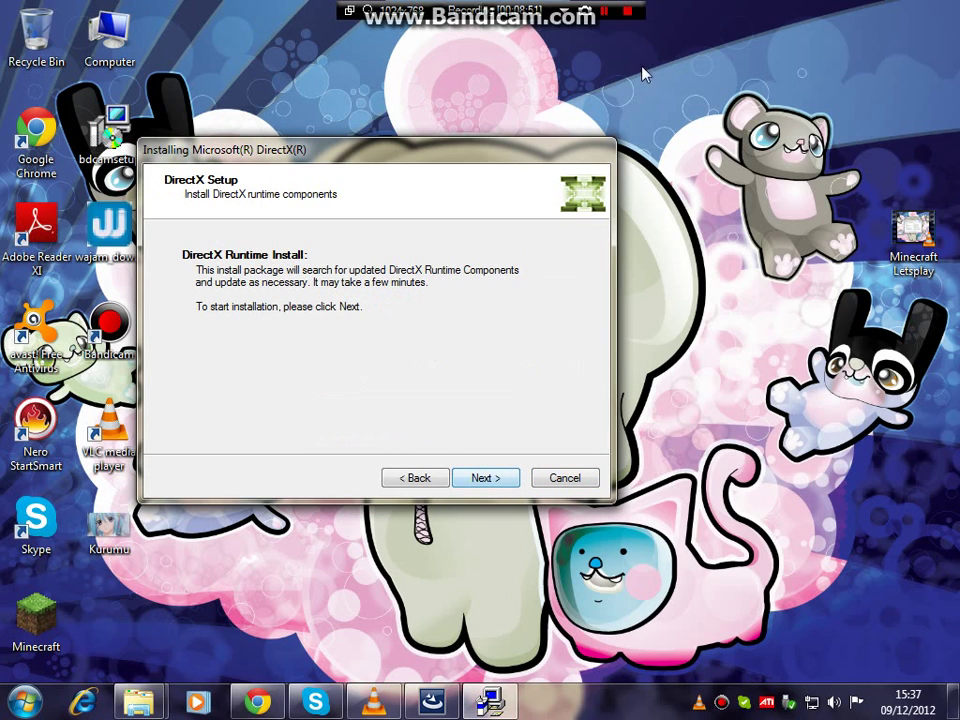
click(490, 479)
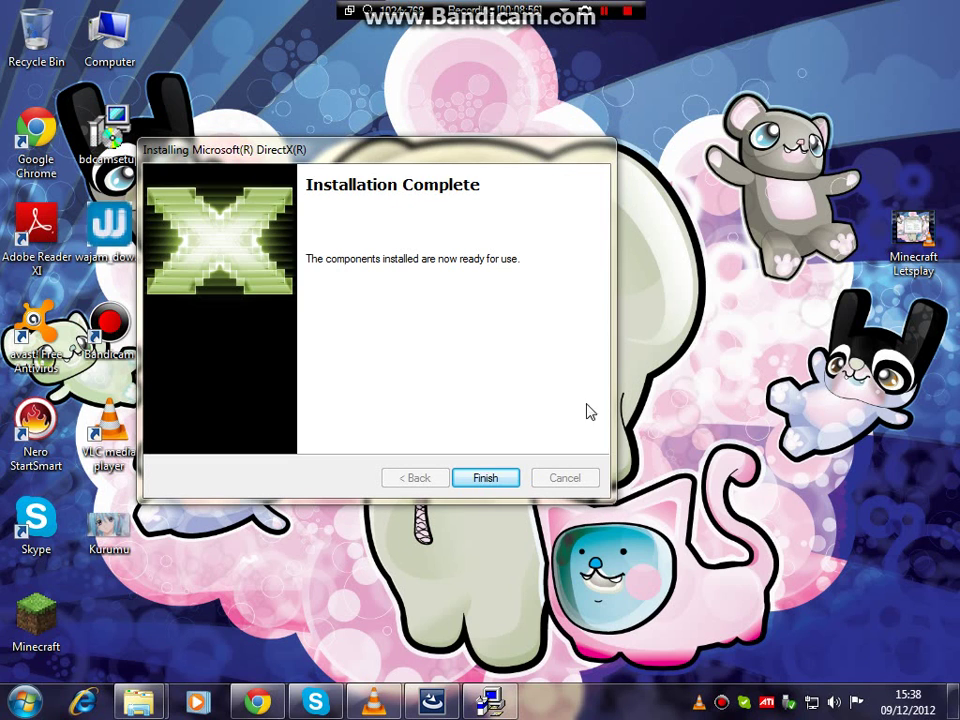
click(488, 478)
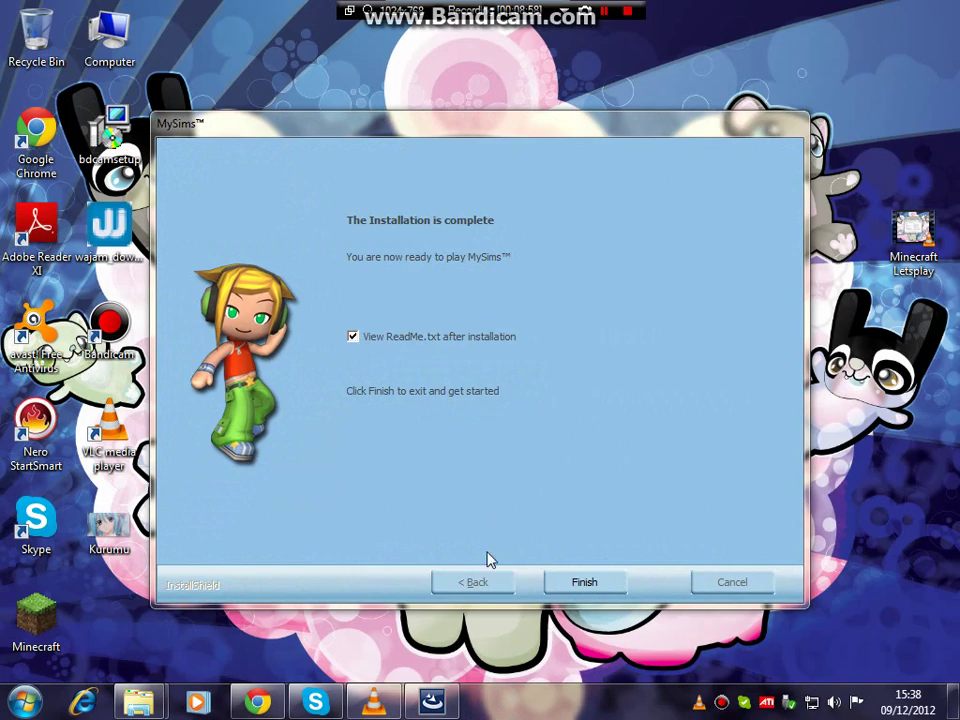
Finish the MySims installation so its ReadMe opens, and move the ReadMe window up-left.
click(596, 583)
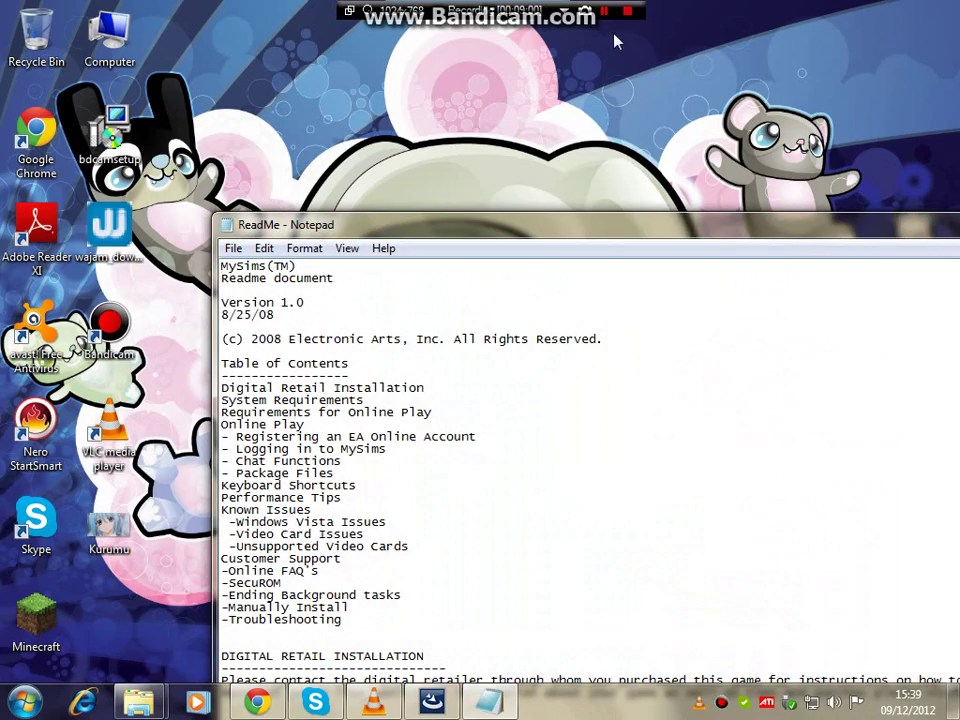
drag(627, 218, 441, 109)
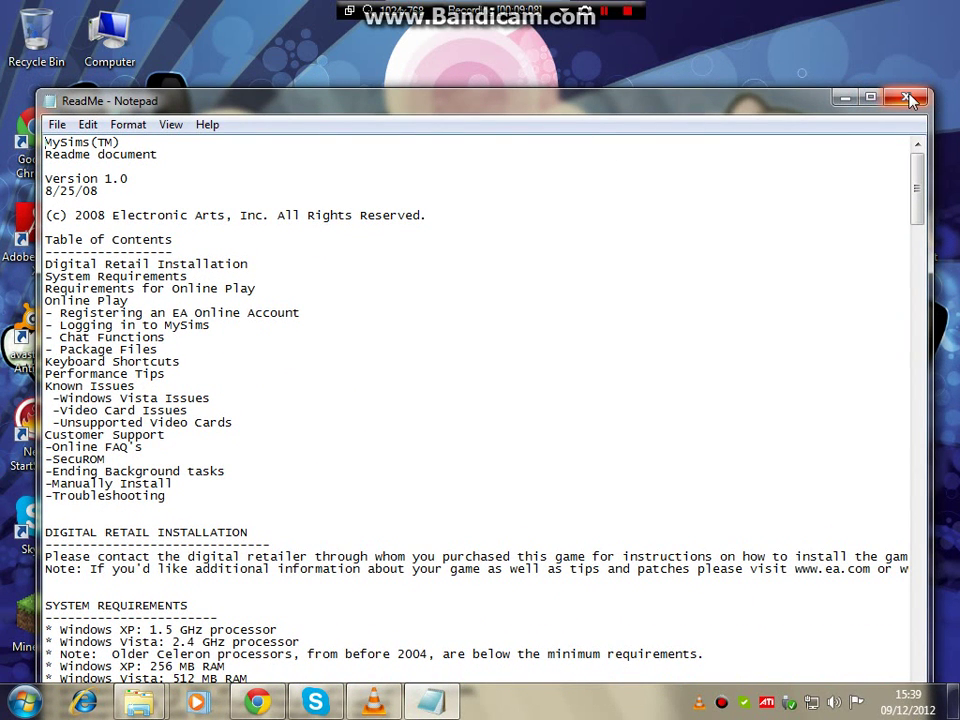
Close the MySims ReadMe and select the MYSIMS_PC disc in DVD RW Drive (D:).
click(907, 98)
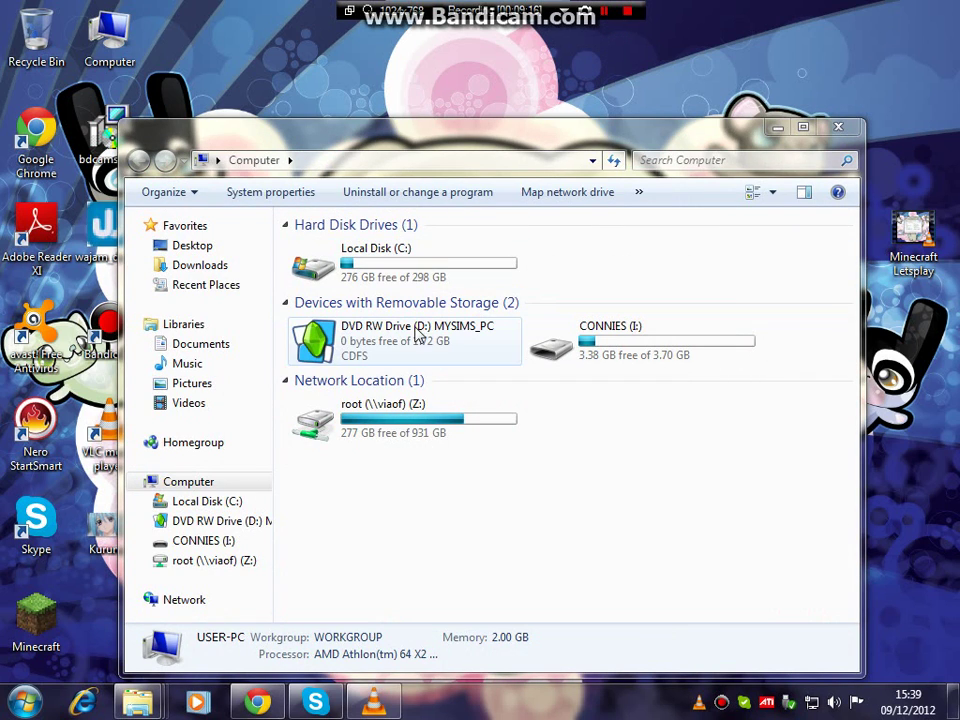
click(415, 352)
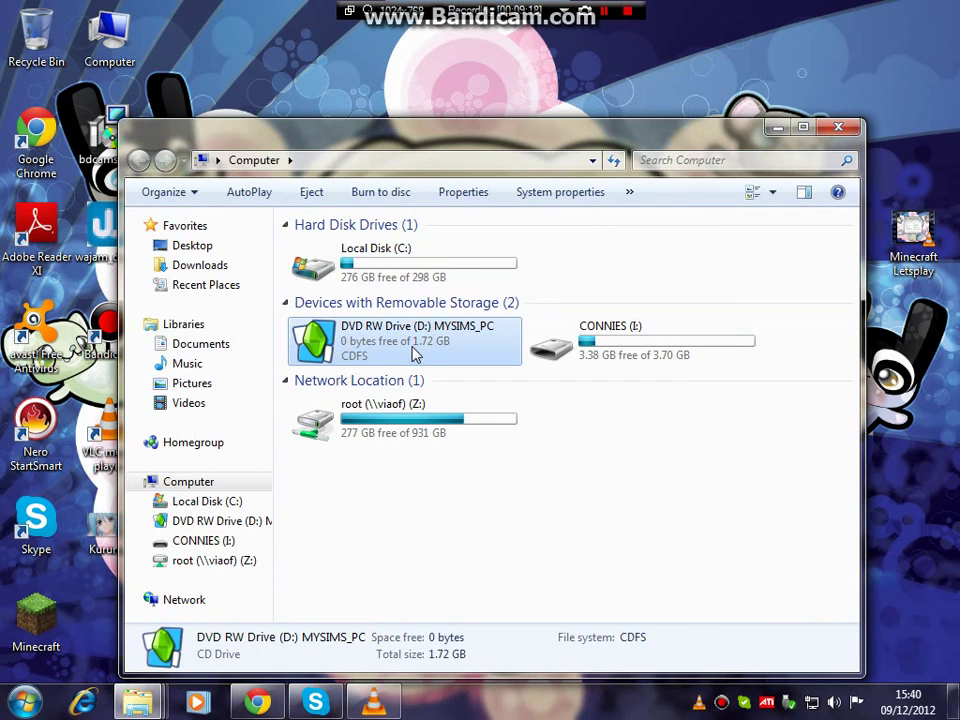